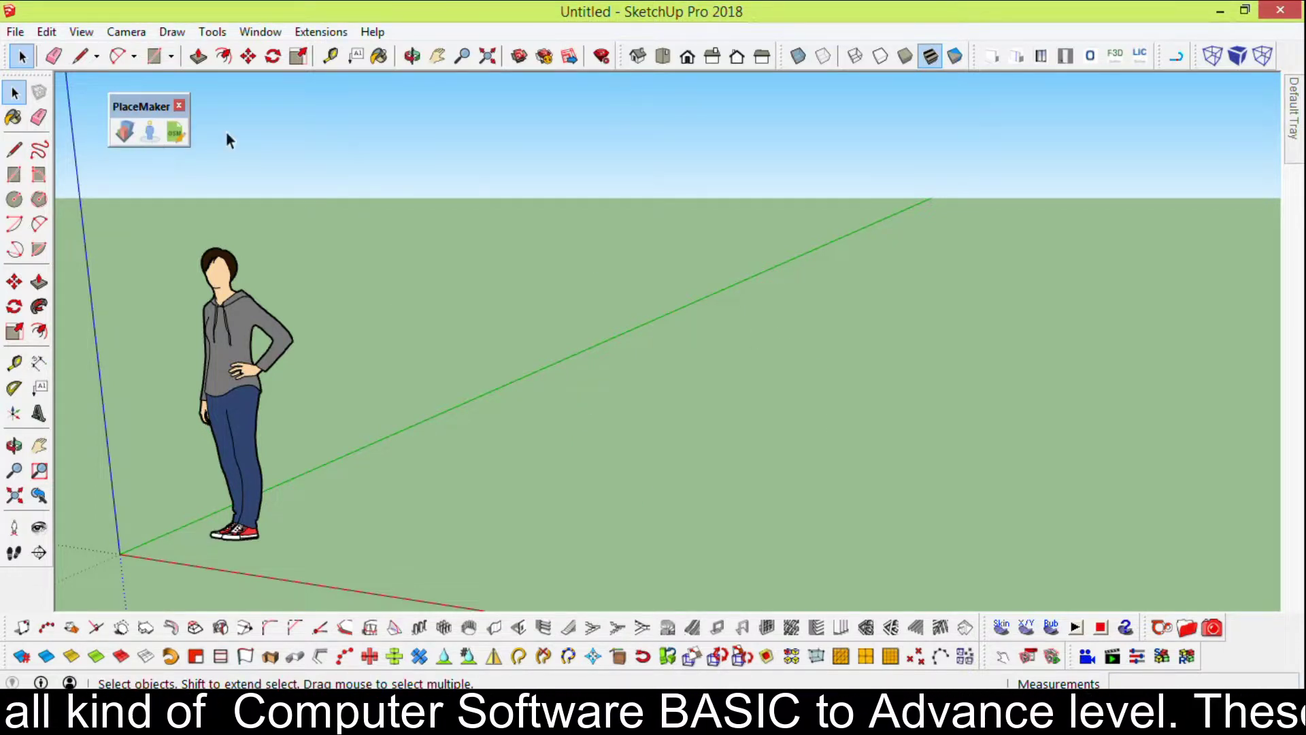
Step: Drag the floating PlaceMaker toolbar to a new spot over the empty scene
{"action": "mouse_move", "coordinate": [107, 111]}
{"action": "left_mouse_down"}
{"action": "mouse_move", "coordinate": [356, 119]}
{"action": "mouse_move", "coordinate": [131, 123]}
{"action": "left_mouse_up"}
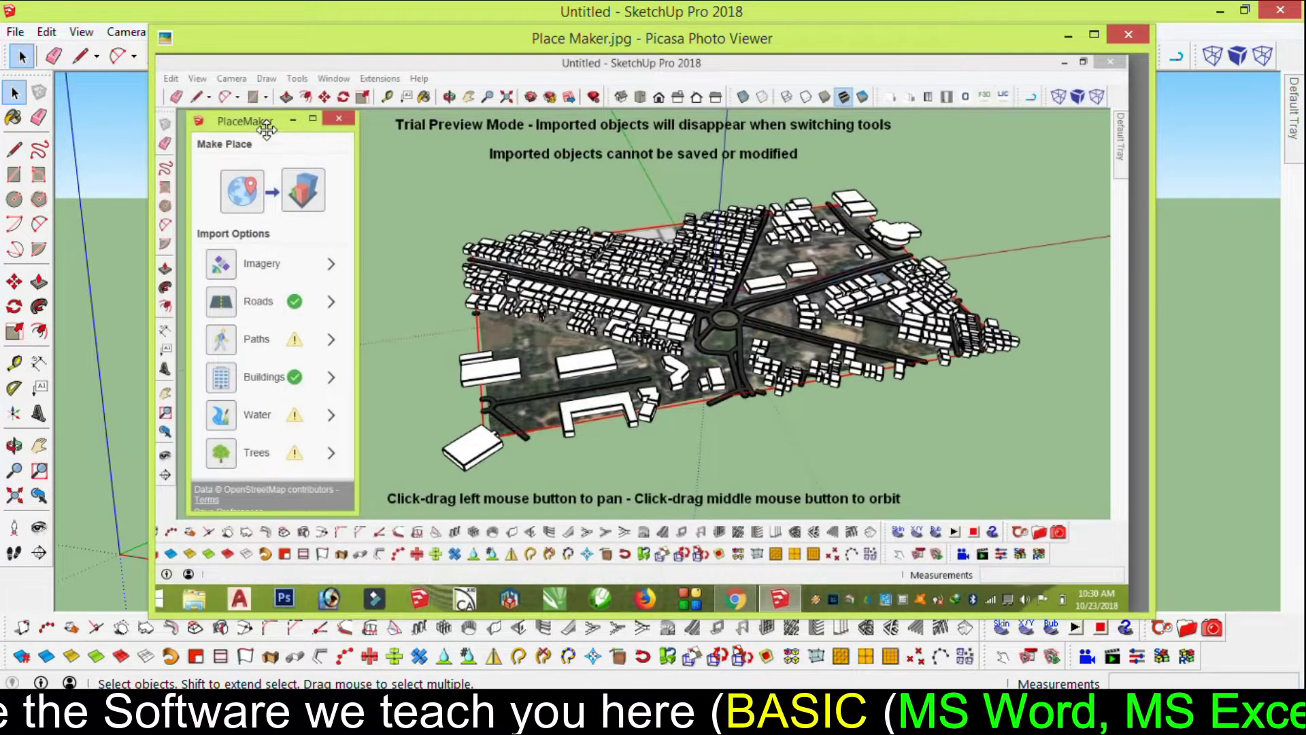
Step: Zoom into the Place Maker.jpg city preview, then close Picasa Photo Viewer
{"action": "scroll", "coordinate": [680, 209], "scroll_direction": "up", "scroll_amount": 1}
{"action": "scroll", "coordinate": [680, 209], "scroll_direction": "up", "scroll_amount": 2}
{"action": "scroll", "coordinate": [698, 256], "scroll_direction": "up", "scroll_amount": 2}
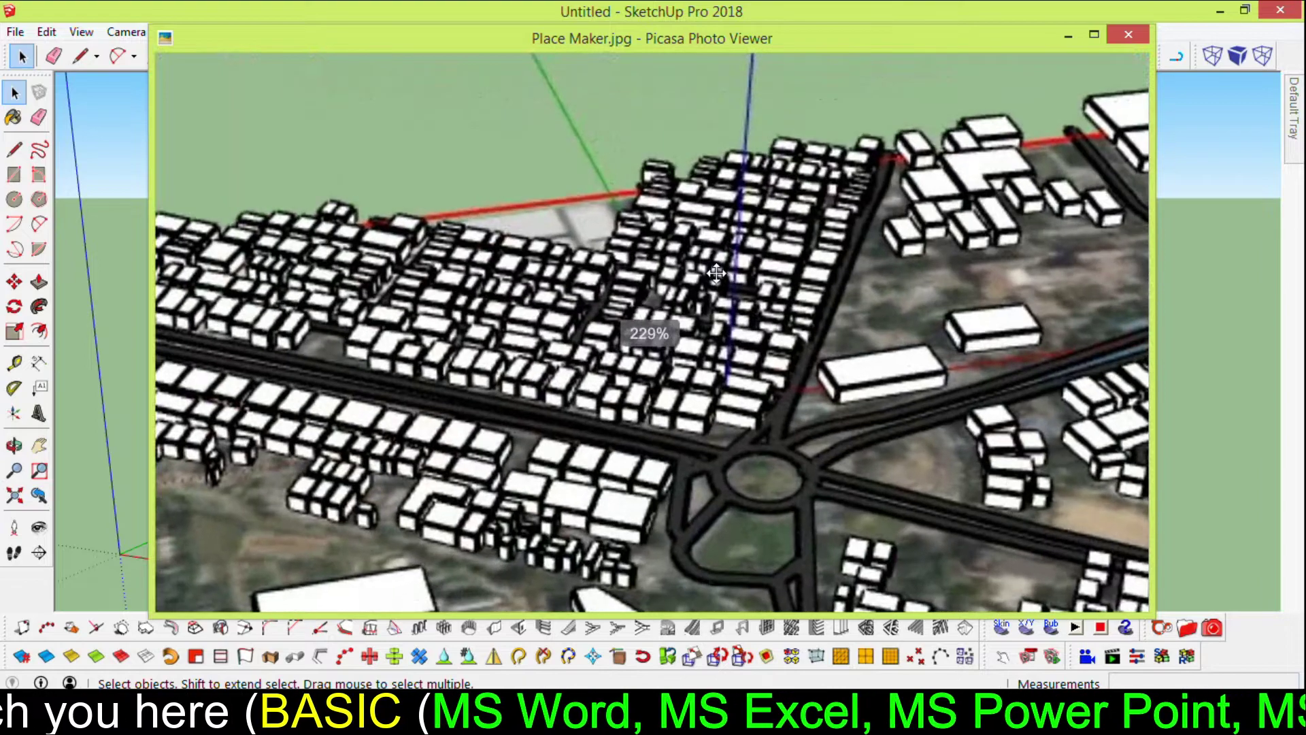
{"action": "scroll", "coordinate": [699, 256], "scroll_direction": "down", "scroll_amount": 2}
{"action": "scroll", "coordinate": [427, 253], "scroll_direction": "up", "scroll_amount": 1}
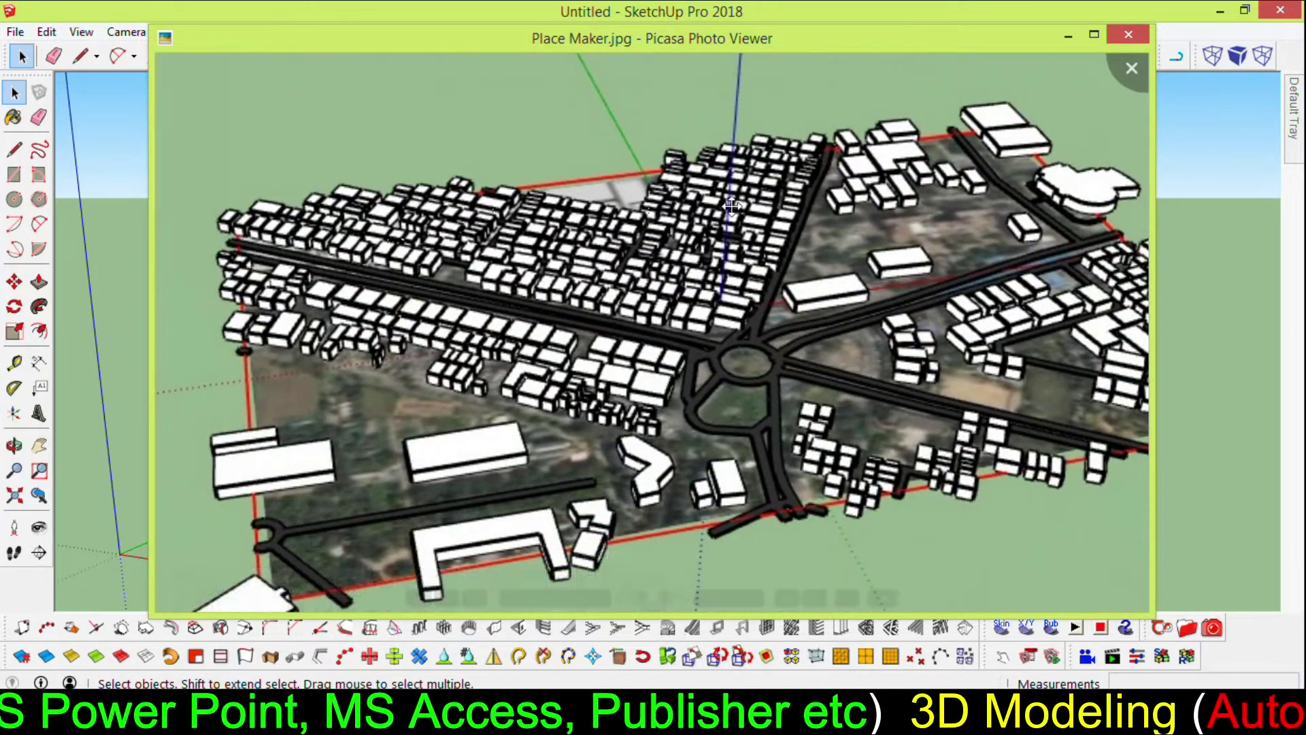
{"action": "left_click", "coordinate": [1128, 36]}
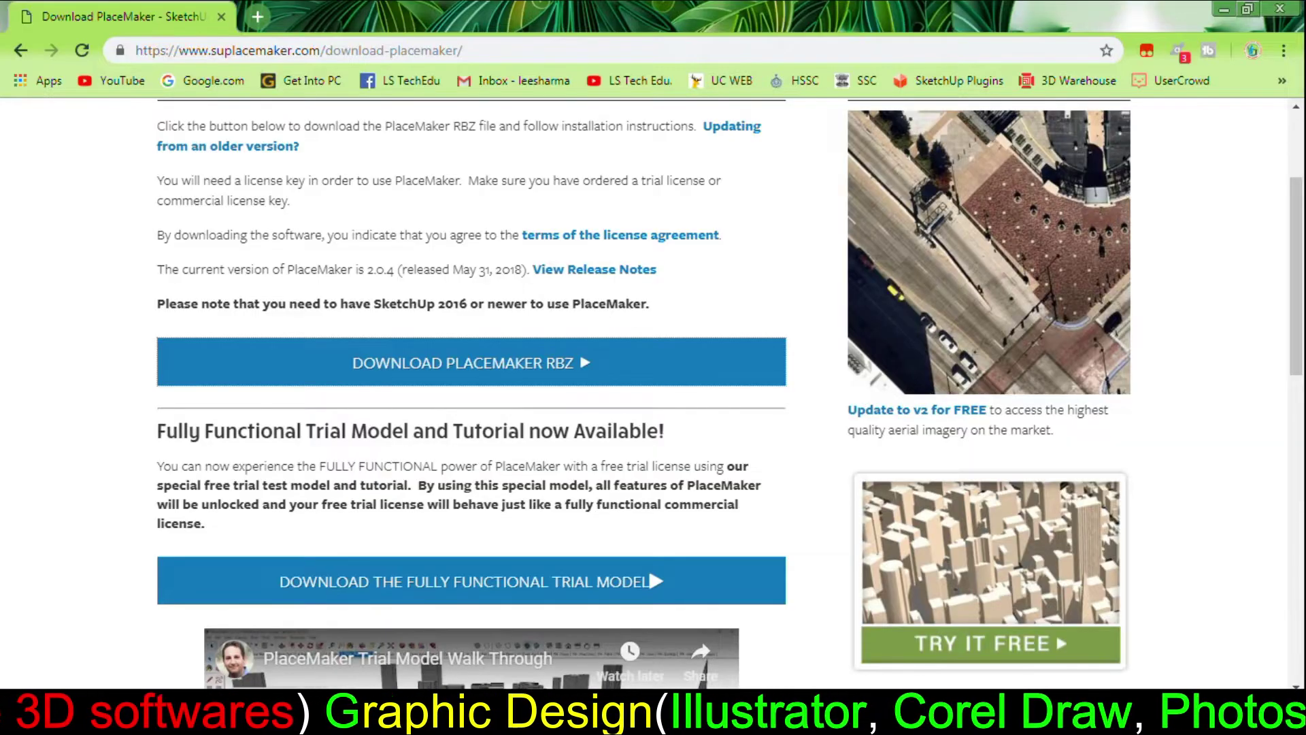
Step: Trigger DOWNLOAD PLACEMAKER RBZ on the suplacemaker.com page for version 2.0.4
{"action": "scroll", "coordinate": [408, 264], "scroll_direction": "up", "scroll_amount": 3}
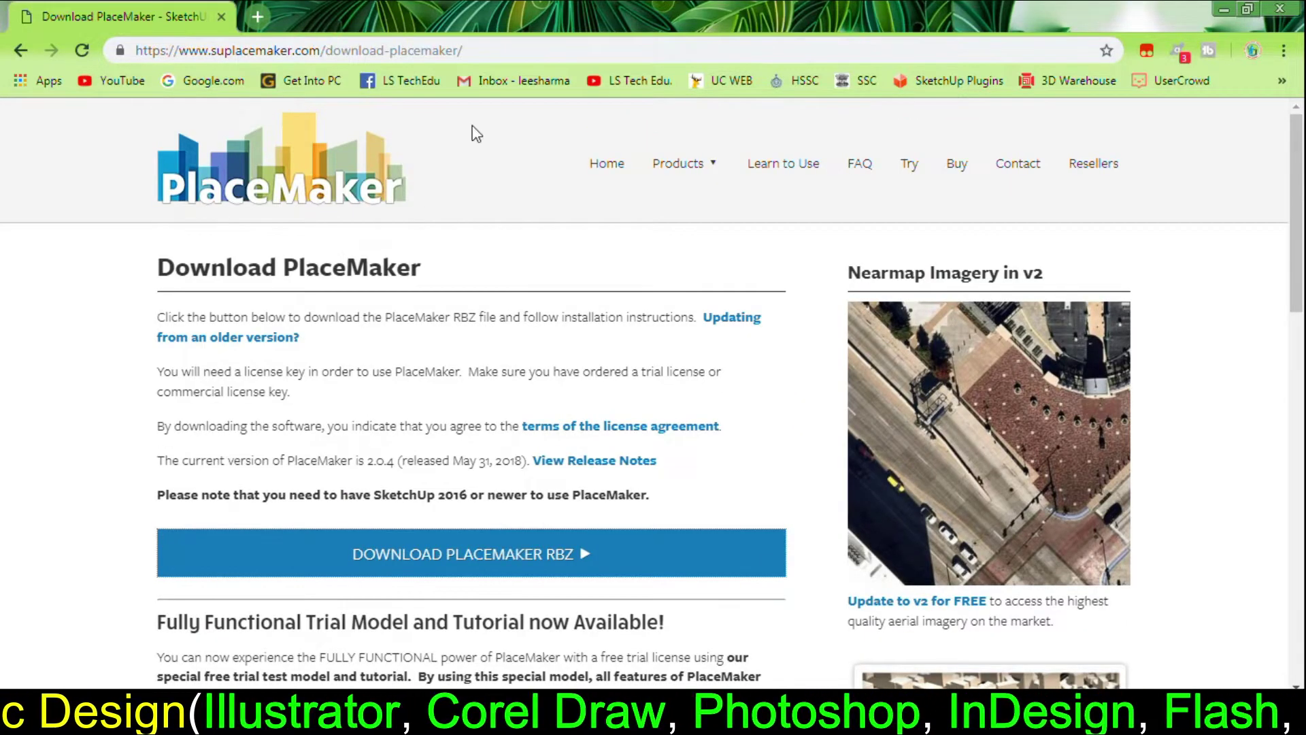
{"action": "scroll", "coordinate": [643, 253], "scroll_direction": "down", "scroll_amount": 3}
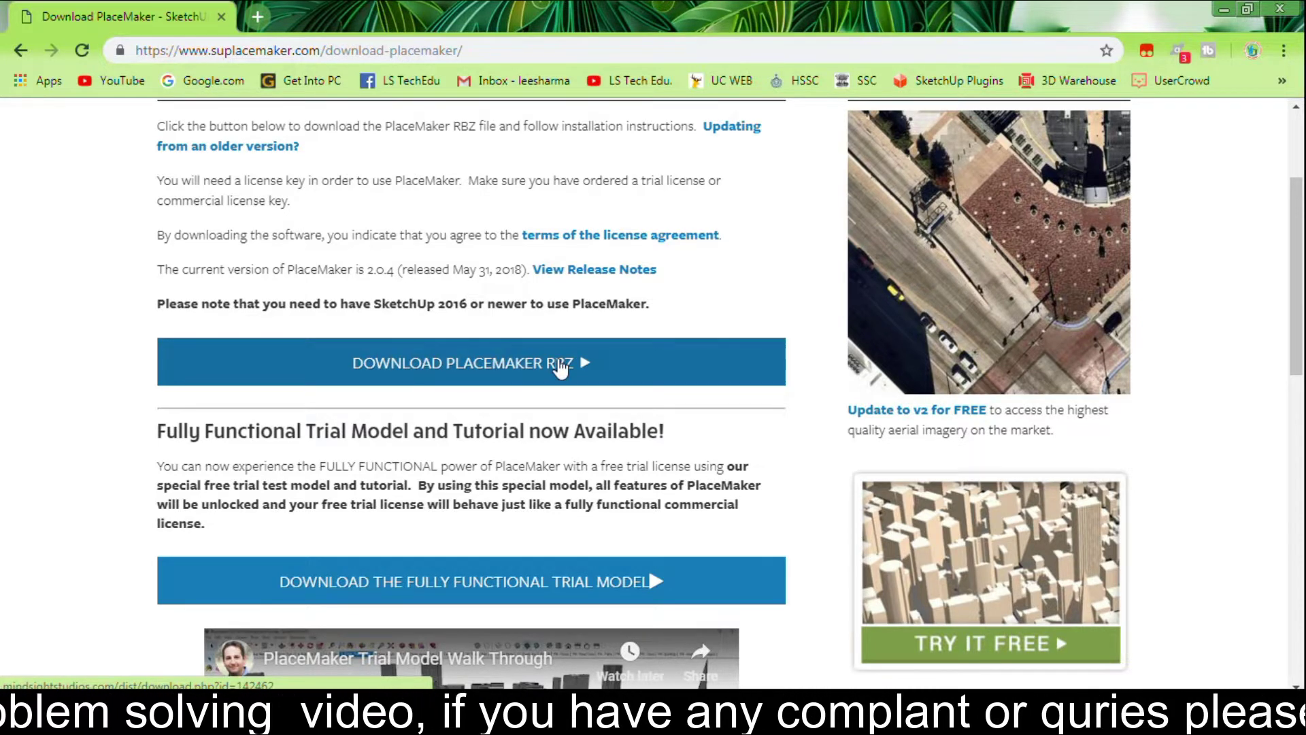
{"action": "left_click", "coordinate": [474, 362]}
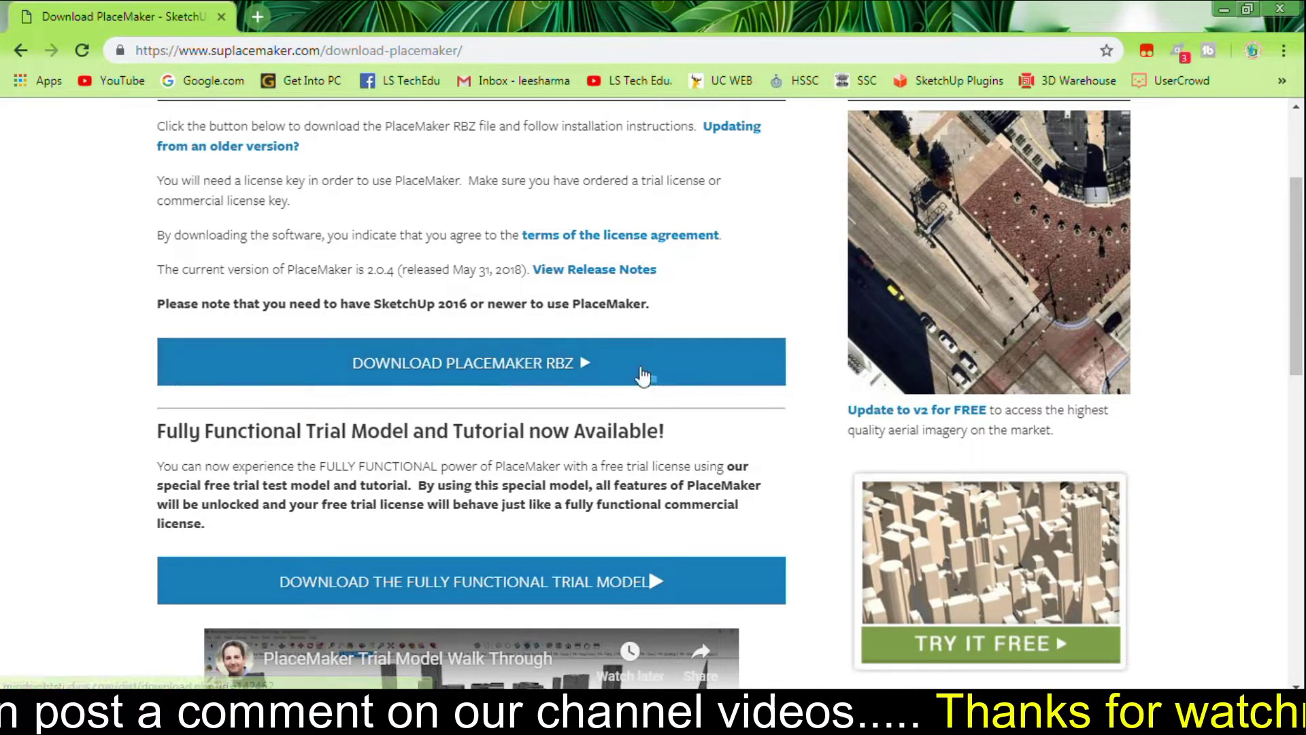
{"action": "scroll", "coordinate": [553, 356], "scroll_direction": "down", "scroll_amount": 3}
{"action": "scroll", "coordinate": [533, 343], "scroll_direction": "up", "scroll_amount": 3}
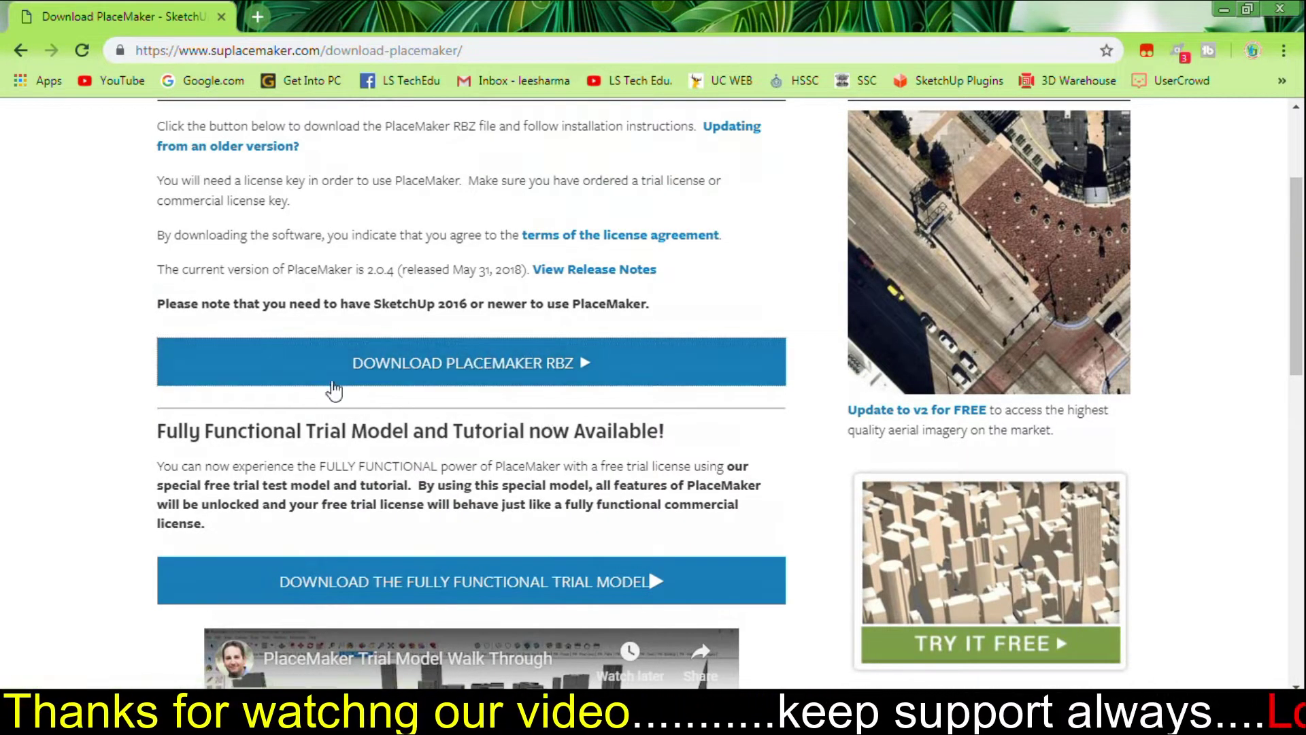
{"action": "left_click", "coordinate": [378, 364]}
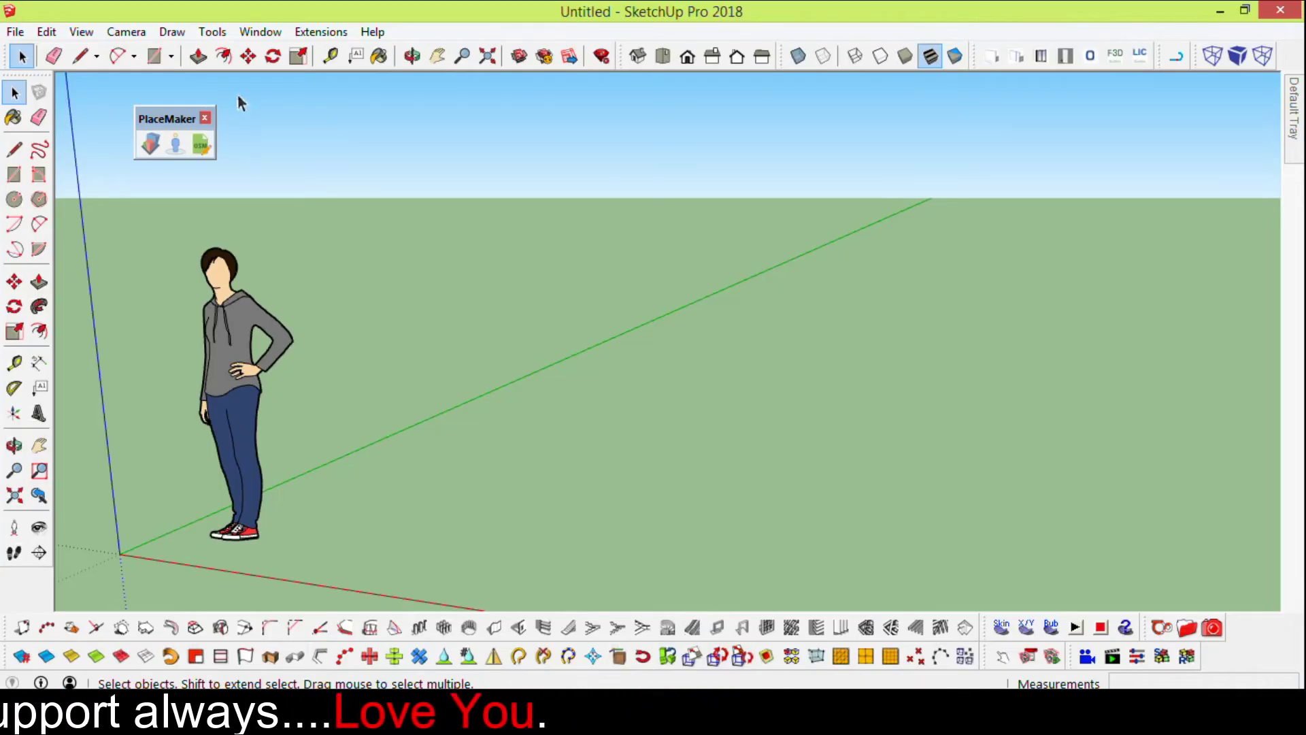
Step: Shift the PlaceMaker toolbar up-left, retry the RBZ download, then nudge the toolbar left
{"action": "left_click_drag", "start_coordinate": [165, 115], "coordinate": [132, 100]}
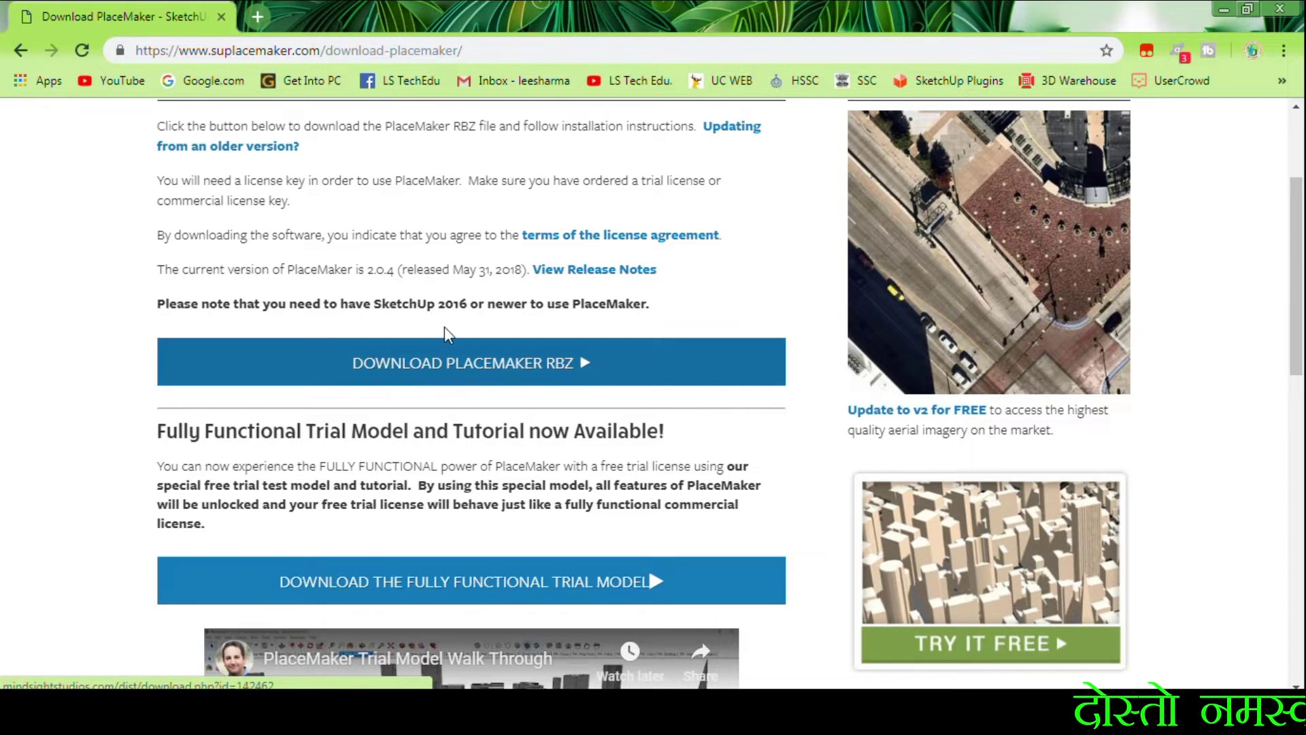
{"action": "left_click", "coordinate": [478, 355]}
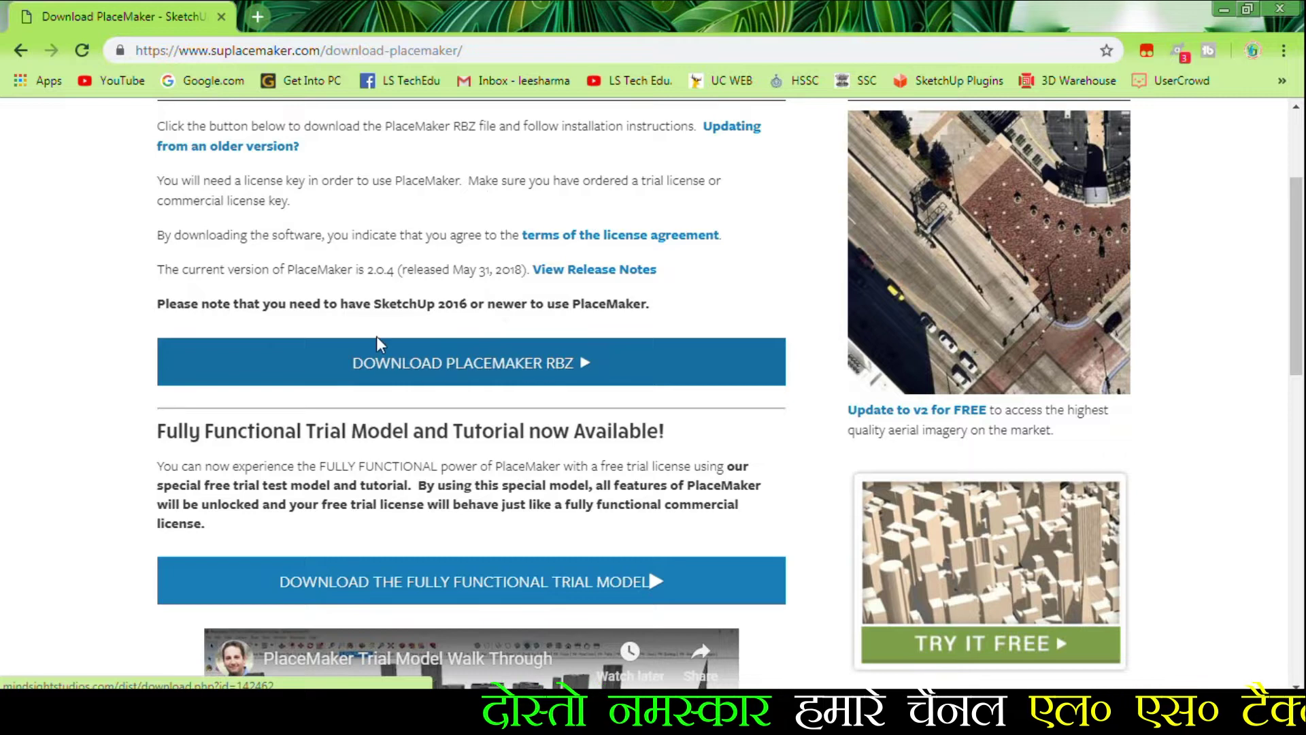
{"action": "left_click", "coordinate": [481, 379]}
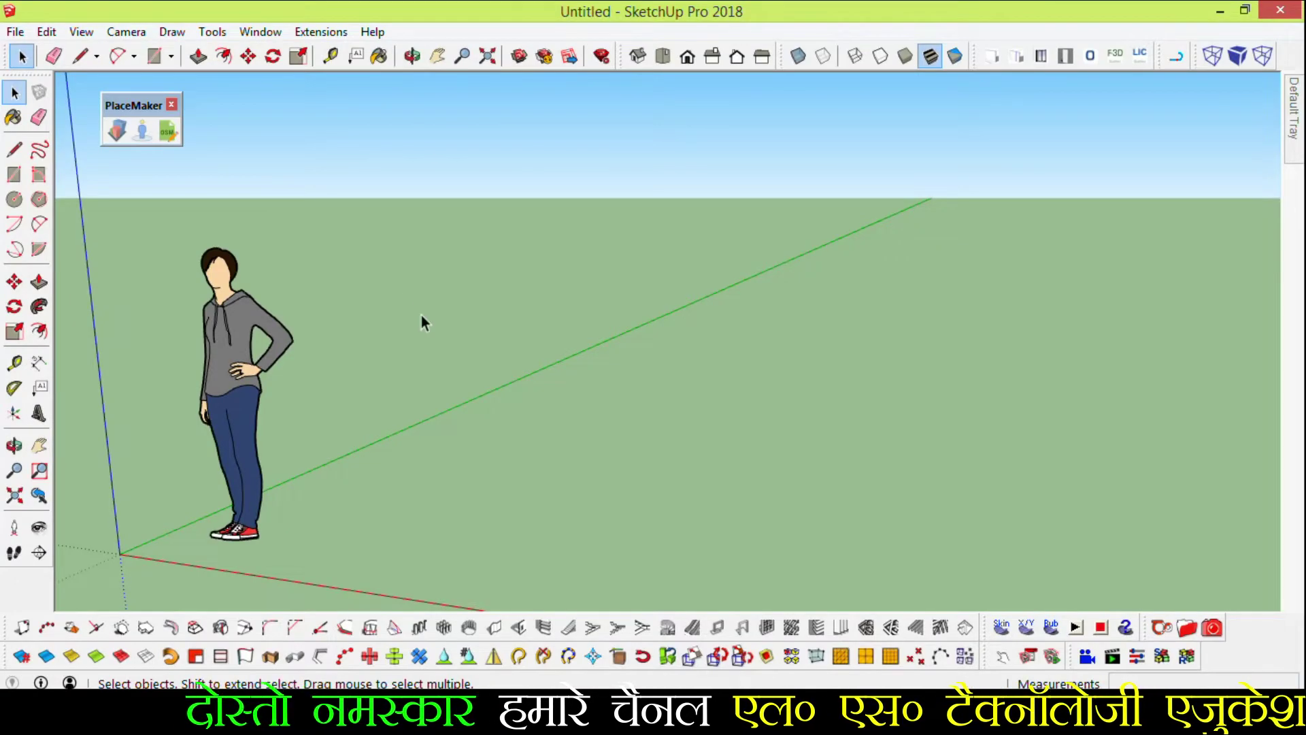
{"action": "left_click_drag", "start_coordinate": [136, 104], "coordinate": [127, 104]}
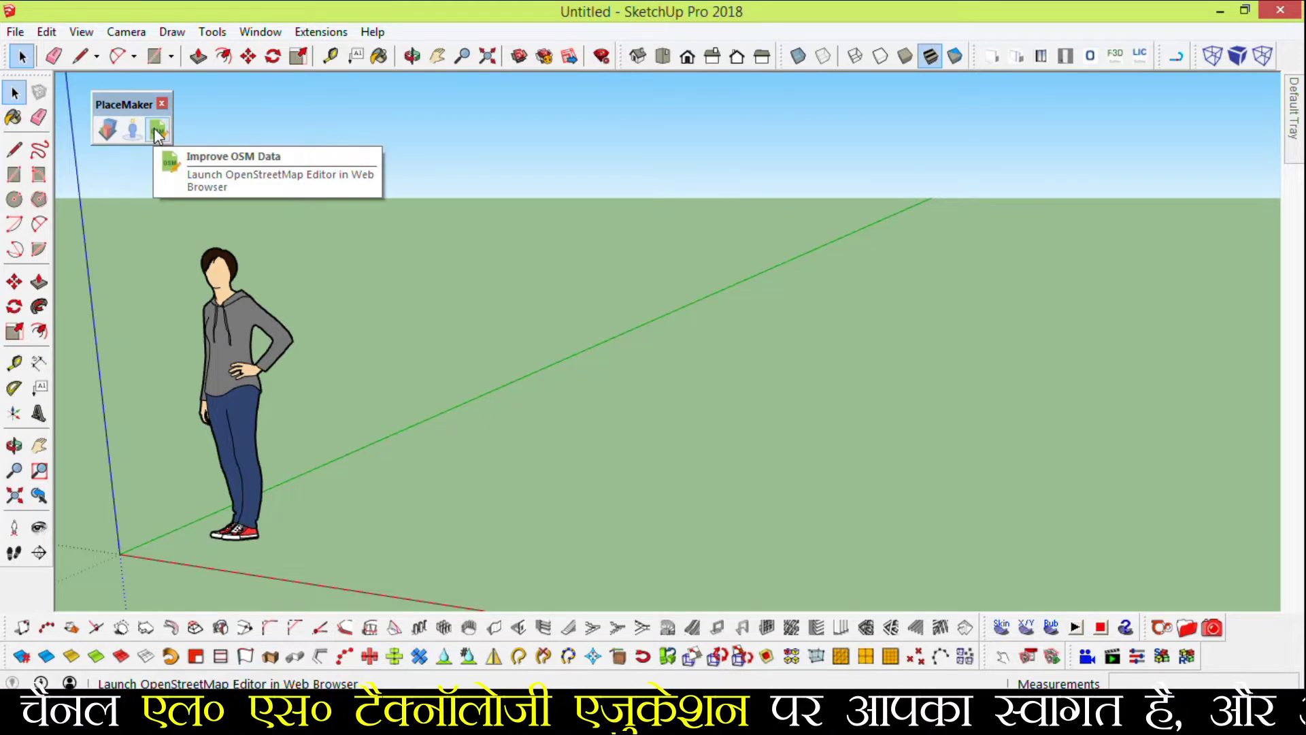
Step: Open the PlaceMaker dialog and its globe Select a Place satellite map
{"action": "left_click", "coordinate": [105, 131]}
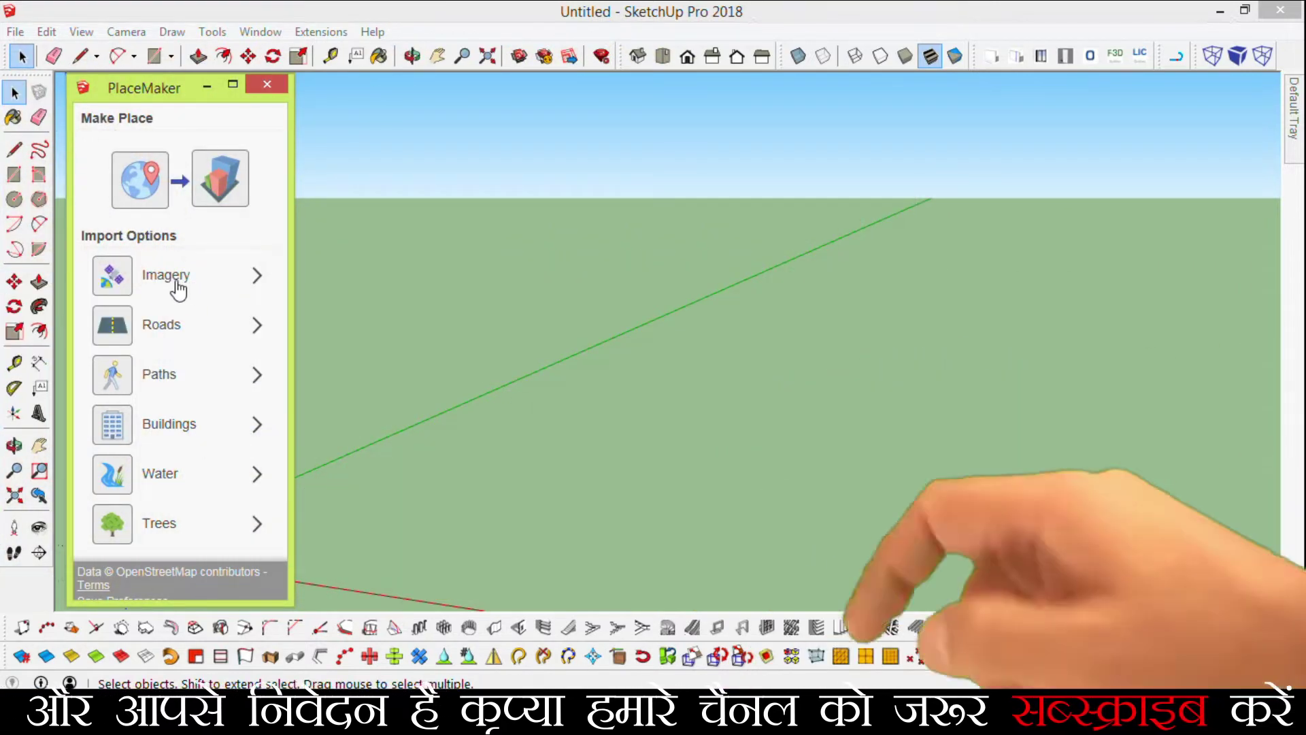
{"action": "left_click", "coordinate": [140, 182]}
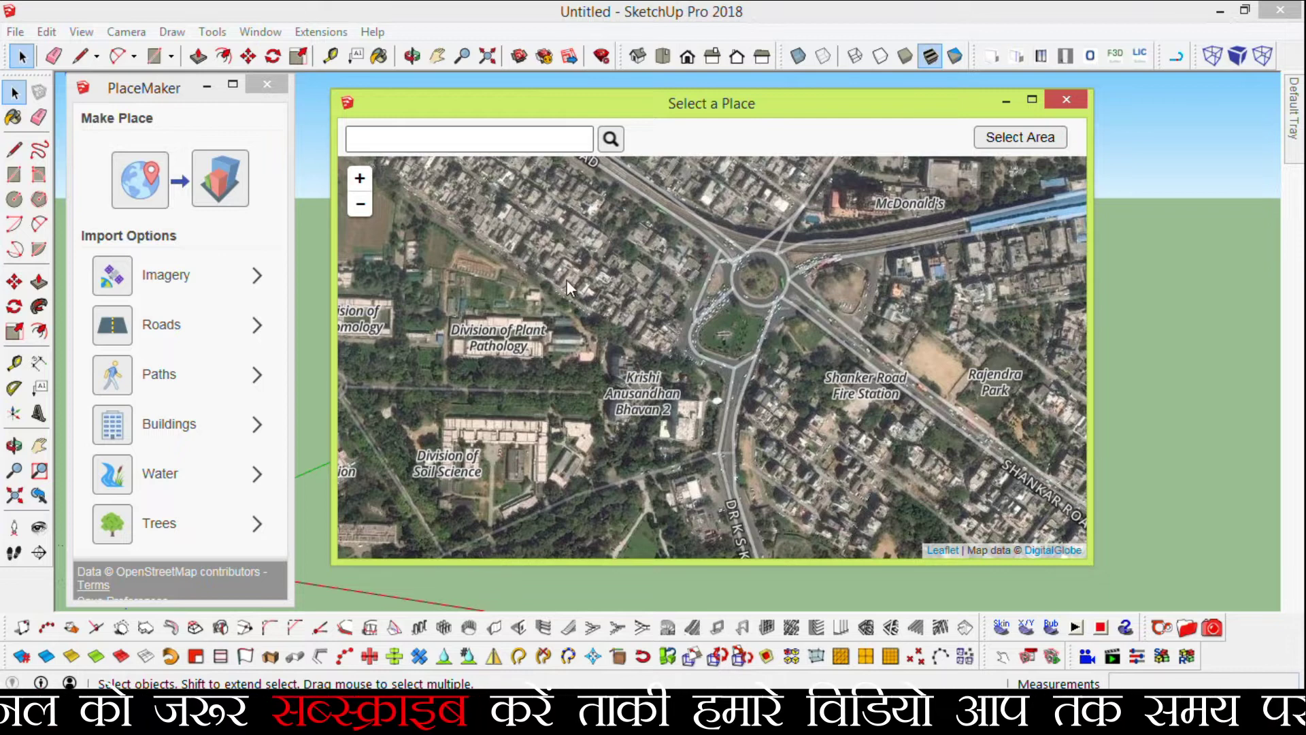
Step: Pan the map past Rajendra Place to Central Park, New Delhi, and import that area
{"action": "scroll", "coordinate": [784, 242], "scroll_direction": "up", "scroll_amount": 1}
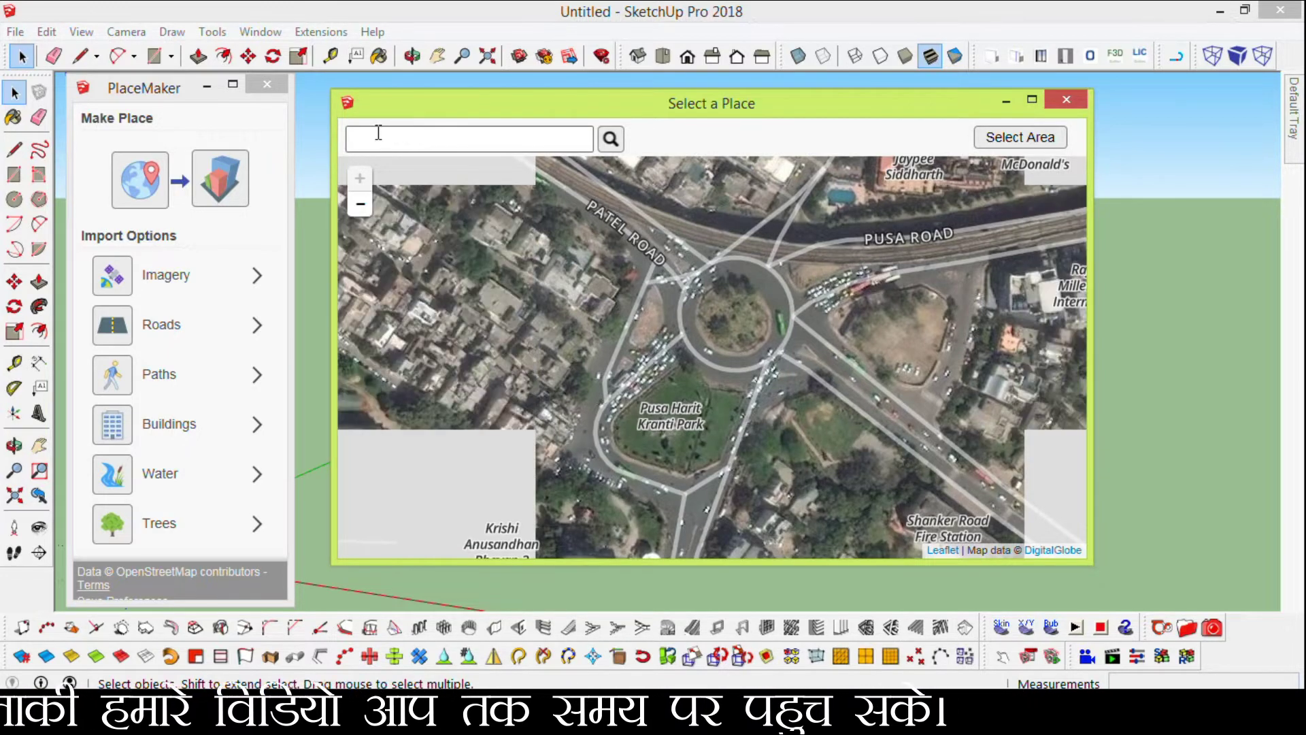
{"action": "left_click", "coordinate": [376, 132]}
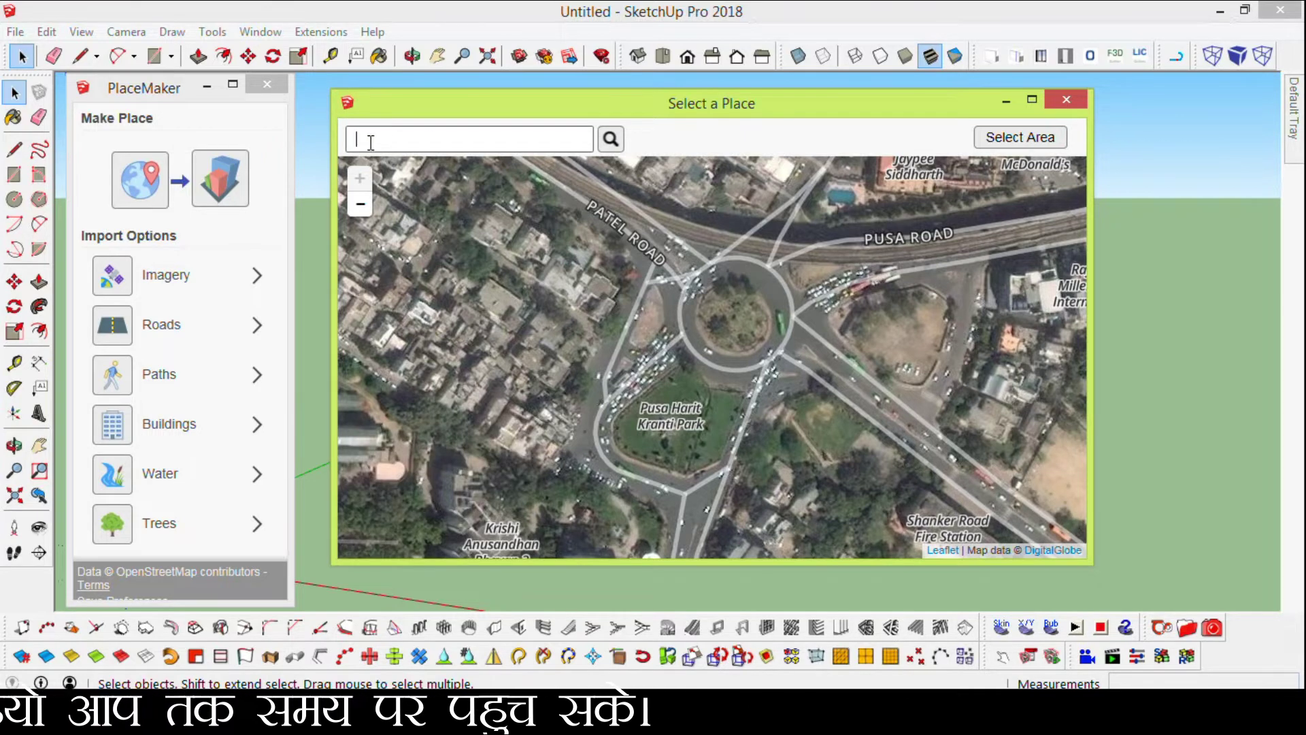
{"action": "scroll", "coordinate": [606, 289], "scroll_direction": "down", "scroll_amount": 2}
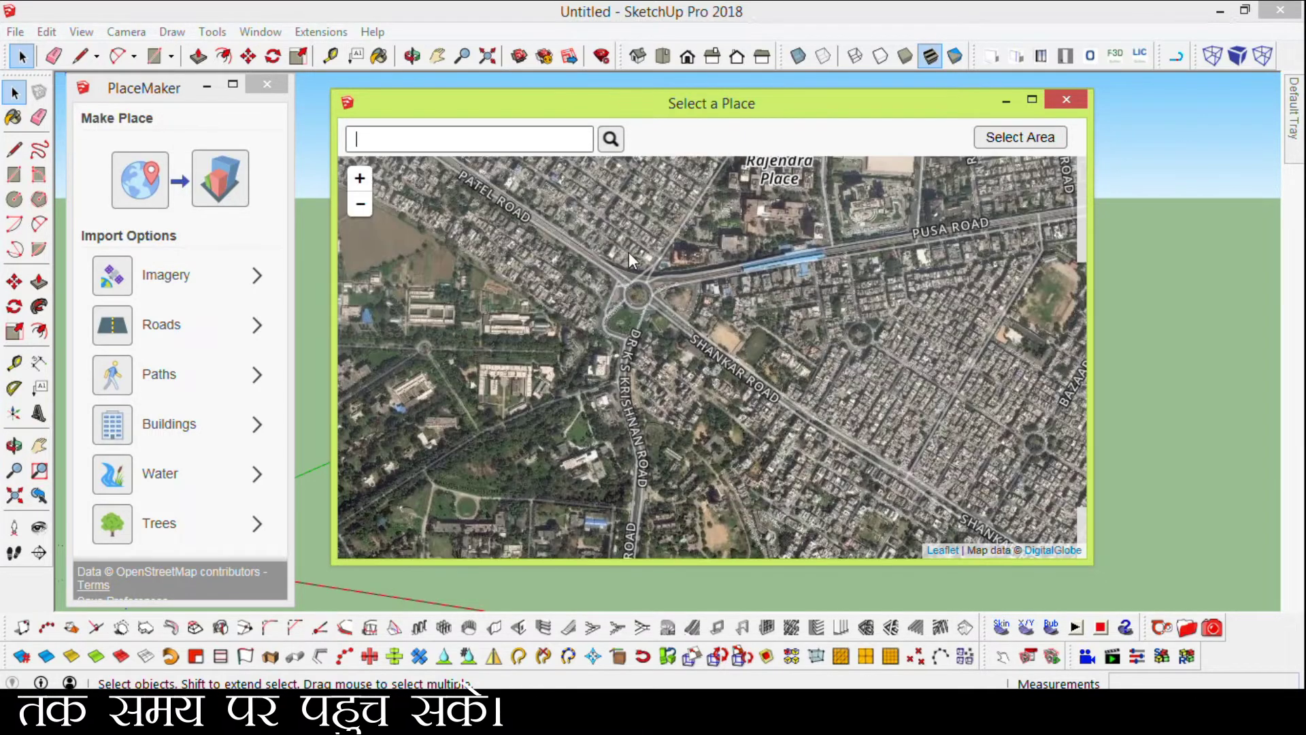
{"action": "scroll", "coordinate": [628, 253], "scroll_direction": "down", "scroll_amount": 1}
{"action": "mouse_move", "coordinate": [816, 229]}
{"action": "left_mouse_down"}
{"action": "mouse_move", "coordinate": [707, 345]}
{"action": "mouse_move", "coordinate": [557, 367]}
{"action": "left_mouse_up"}
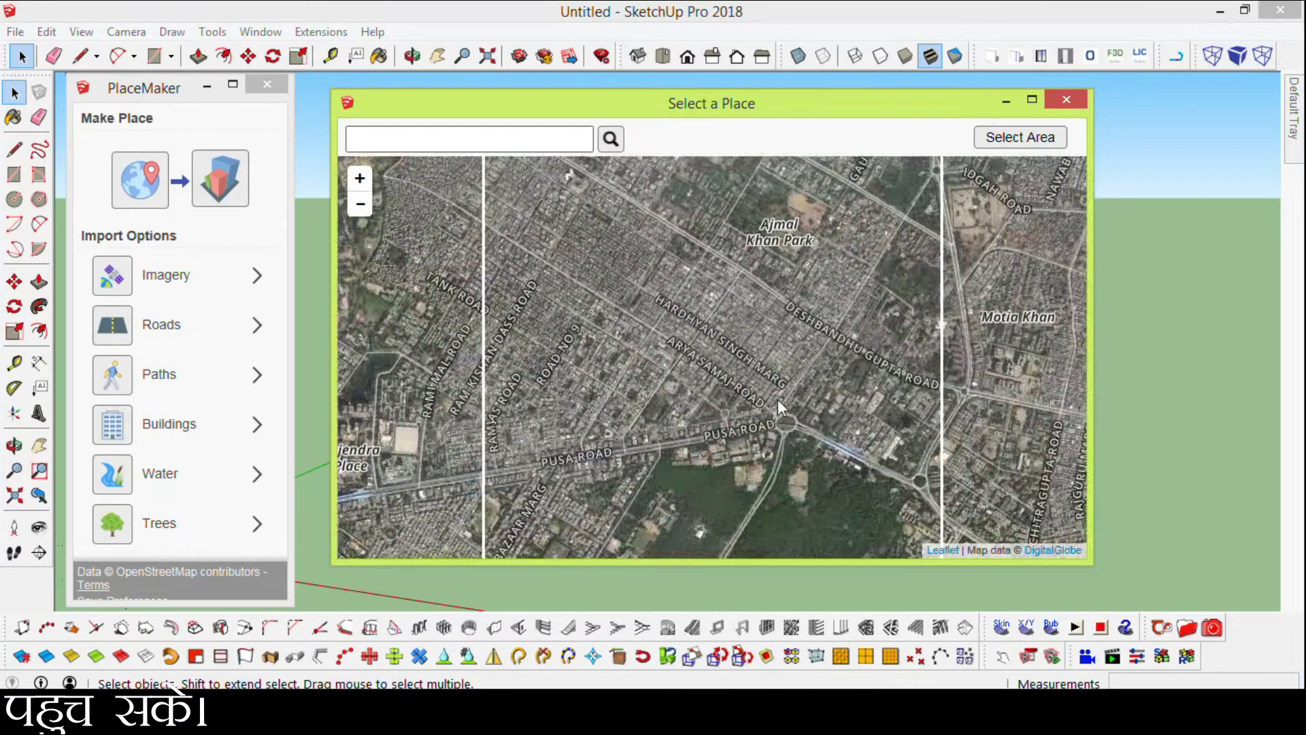
{"action": "mouse_move", "coordinate": [777, 398]}
{"action": "left_mouse_down"}
{"action": "mouse_move", "coordinate": [625, 398]}
{"action": "mouse_move", "coordinate": [573, 316]}
{"action": "left_mouse_up"}
{"action": "mouse_move", "coordinate": [798, 499]}
{"action": "left_mouse_down"}
{"action": "mouse_move", "coordinate": [802, 397]}
{"action": "mouse_move", "coordinate": [727, 344]}
{"action": "mouse_move", "coordinate": [602, 308]}
{"action": "left_mouse_up"}
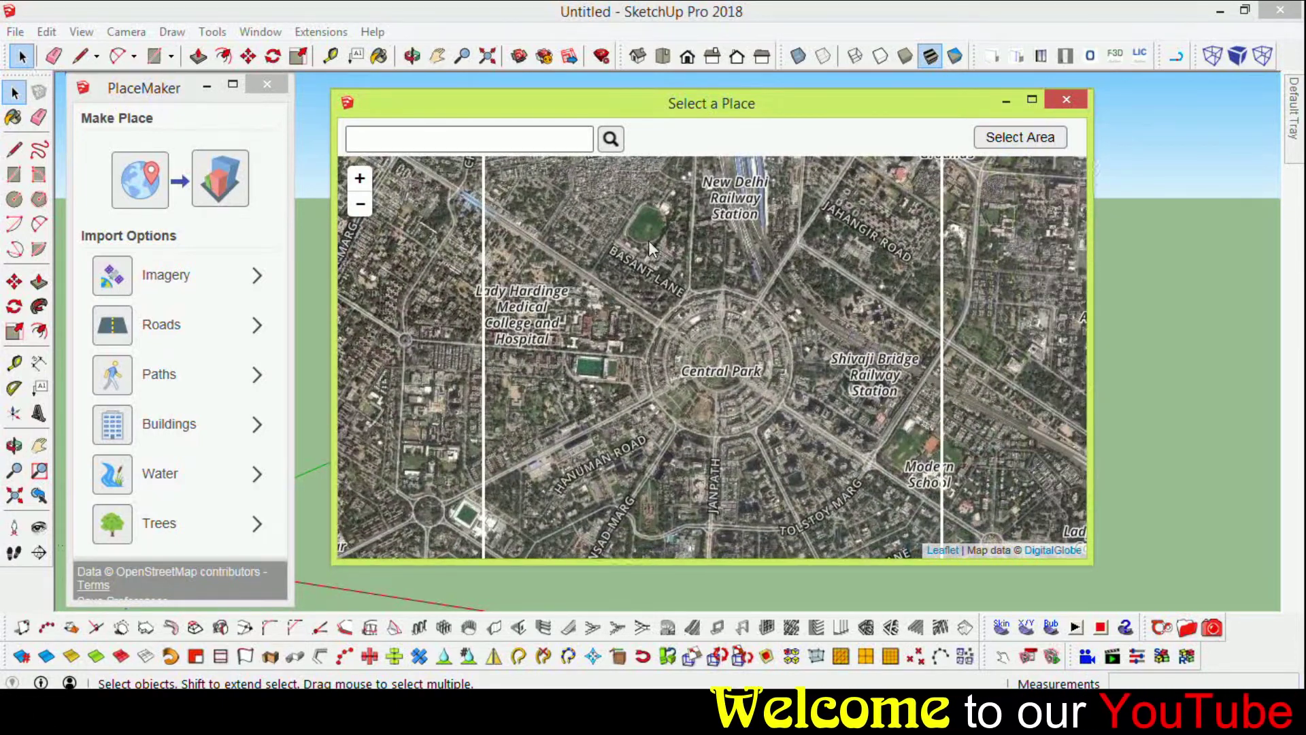
{"action": "left_click_drag", "start_coordinate": [635, 415], "coordinate": [638, 403]}
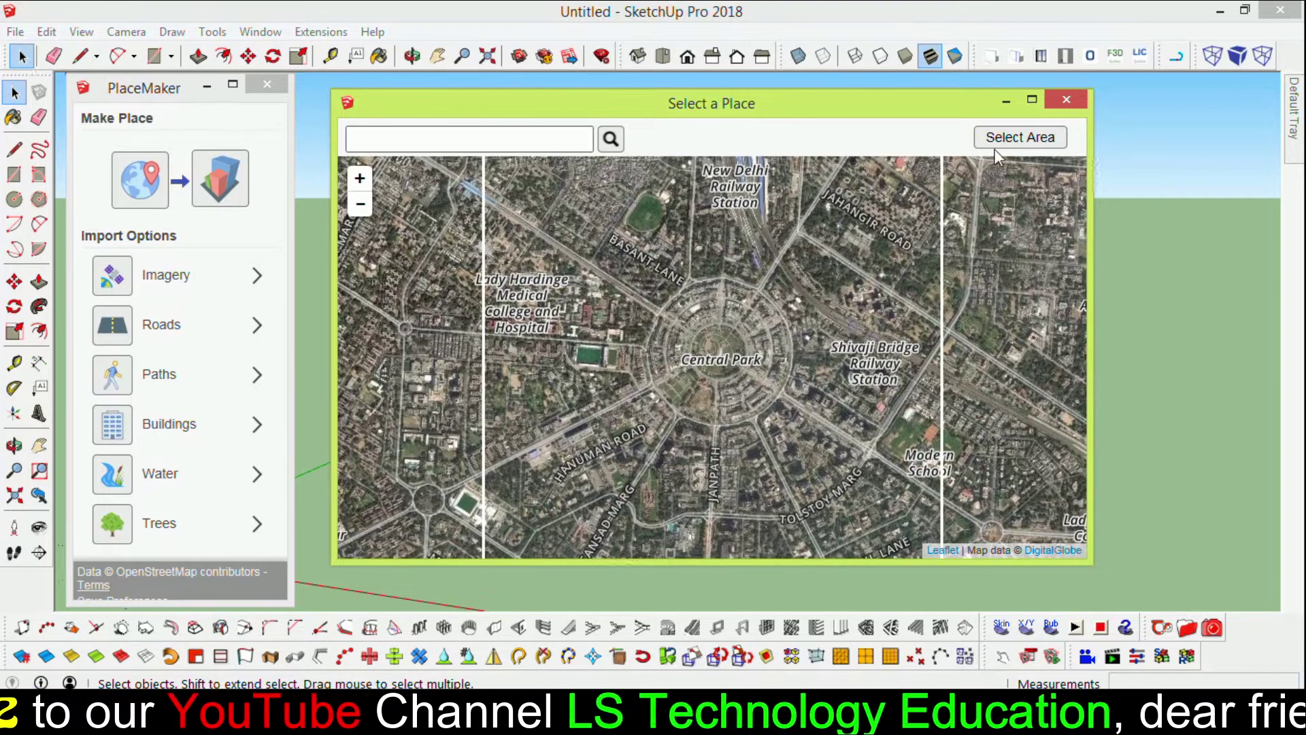
{"action": "left_click", "coordinate": [1011, 140]}
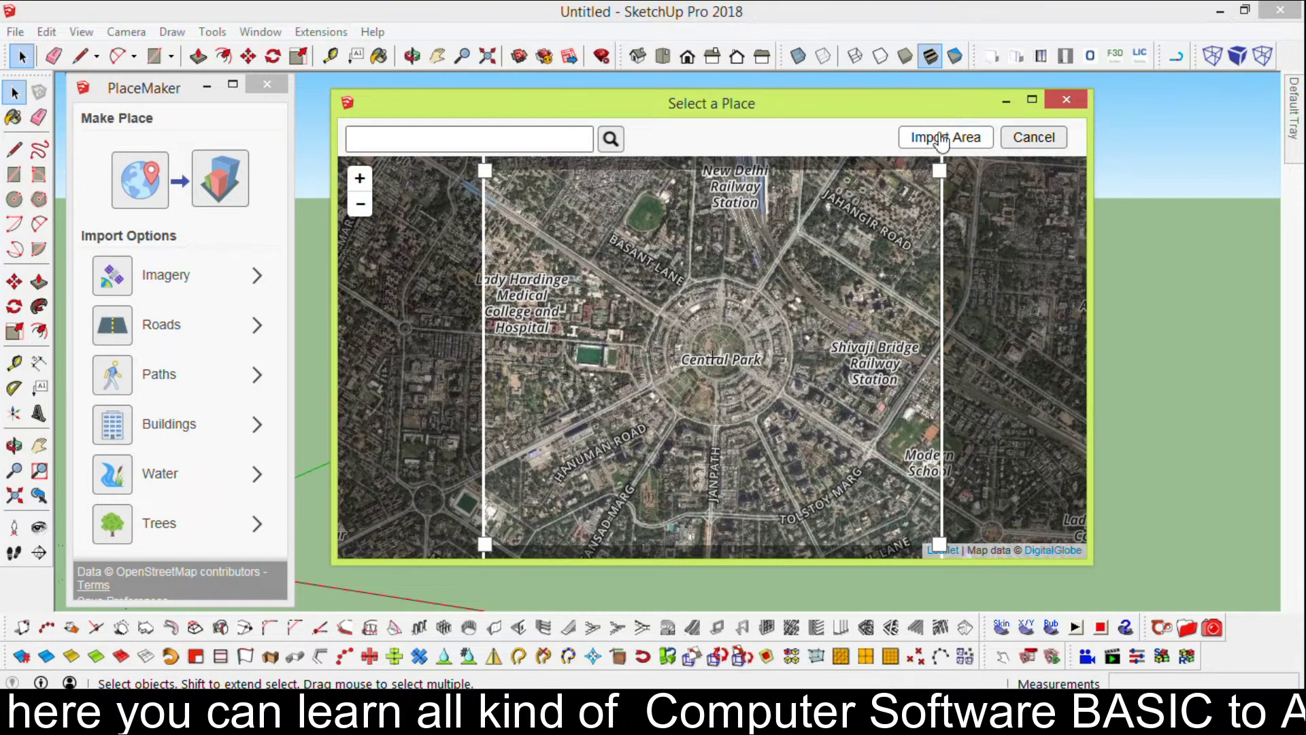
{"action": "left_click", "coordinate": [940, 140]}
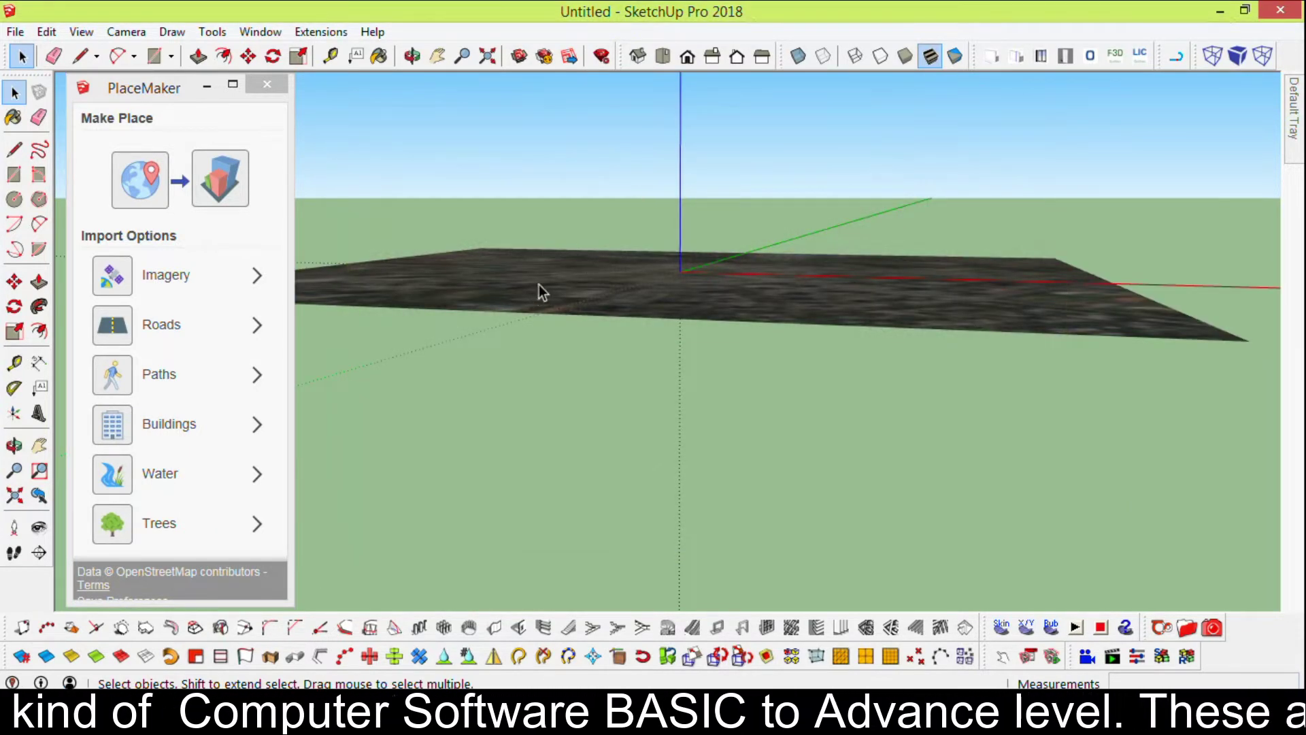
{"action": "mouse_move", "coordinate": [572, 280]}
{"action": "middle_mouse_down"}
{"action": "mouse_move", "coordinate": [717, 447]}
{"action": "mouse_move", "coordinate": [826, 337]}
{"action": "mouse_move", "coordinate": [729, 344]}
{"action": "middle_mouse_up"}
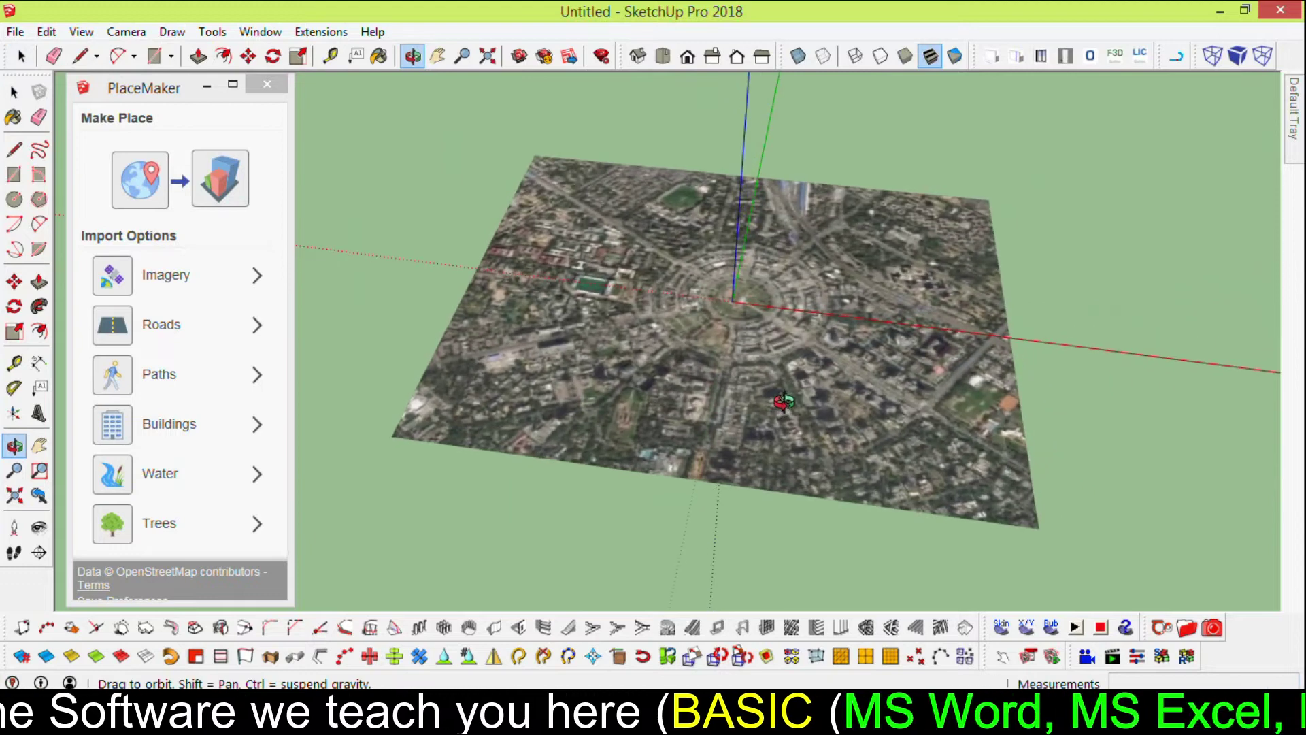
{"action": "left_click", "coordinate": [615, 254]}
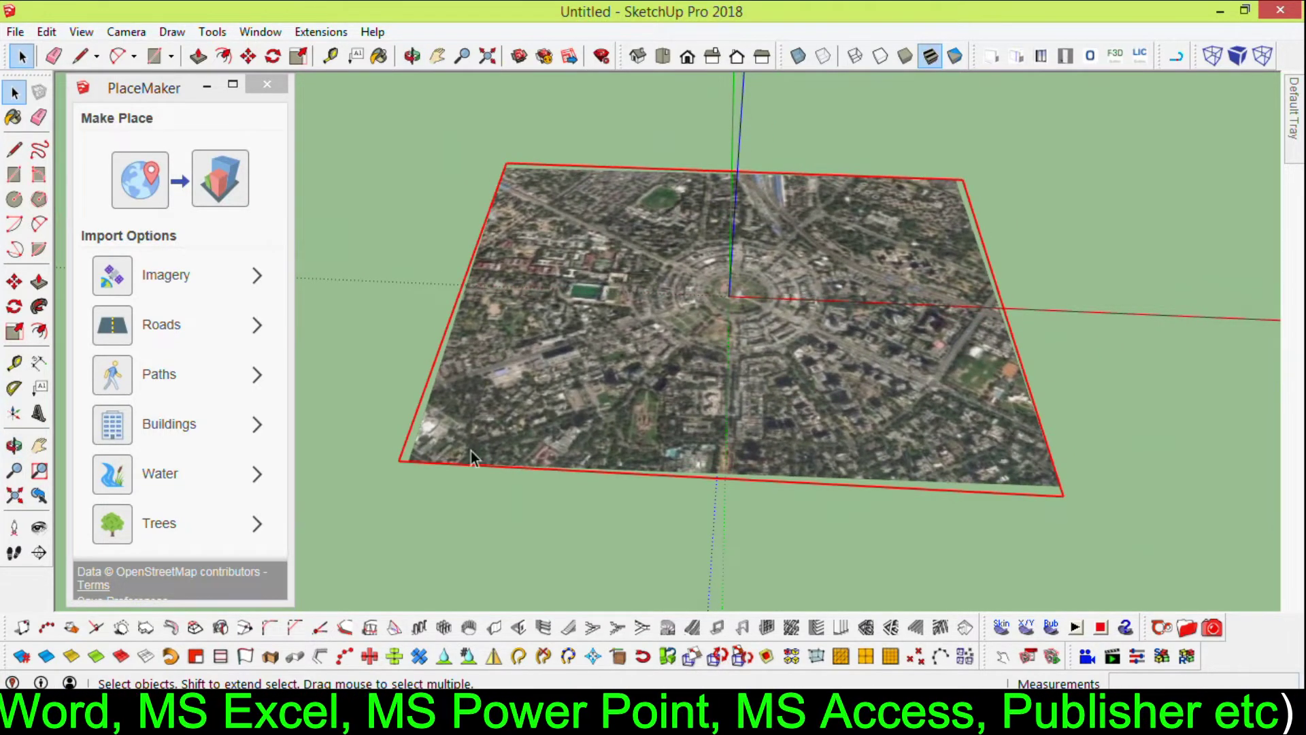
{"action": "mouse_move", "coordinate": [518, 353]}
{"action": "middle_mouse_down"}
{"action": "mouse_move", "coordinate": [563, 409]}
{"action": "mouse_move", "coordinate": [495, 378]}
{"action": "middle_mouse_up"}
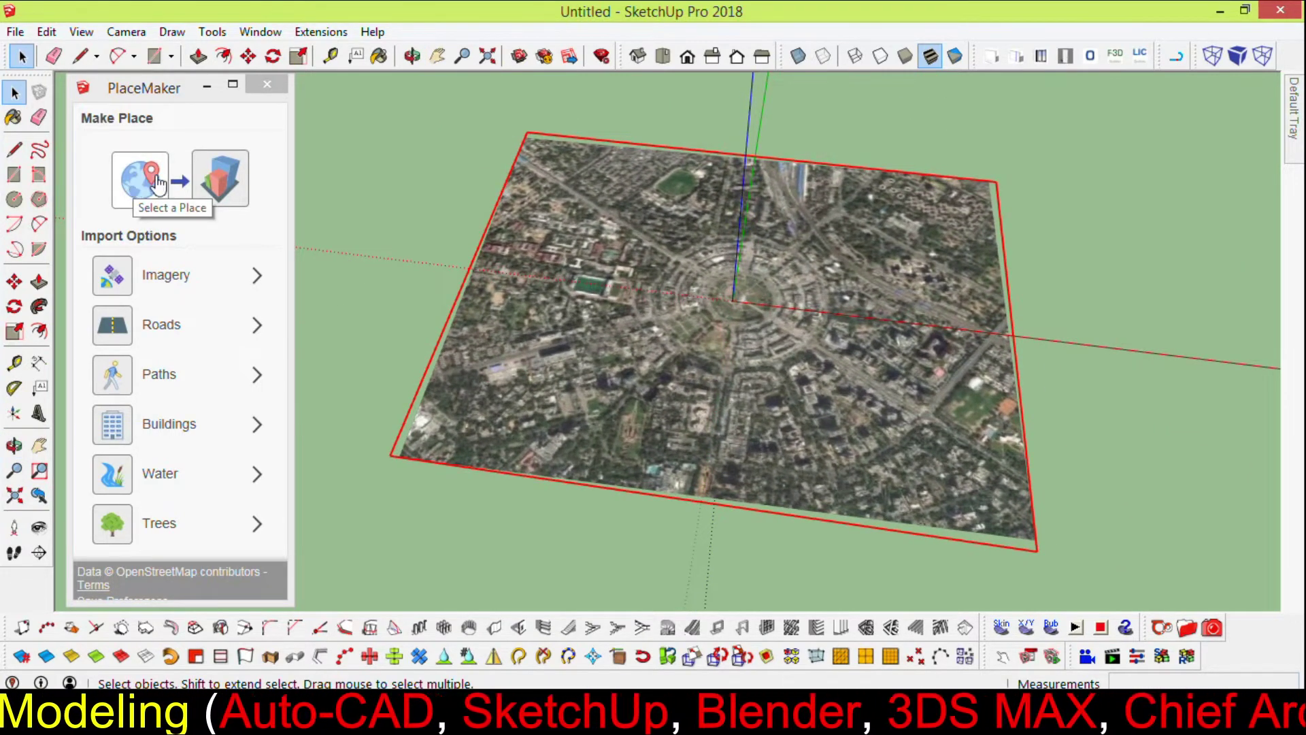
Step: Import roads, paths and 3D buildings with Make Place, then orbit and zoom to inspect
{"action": "left_click", "coordinate": [218, 181]}
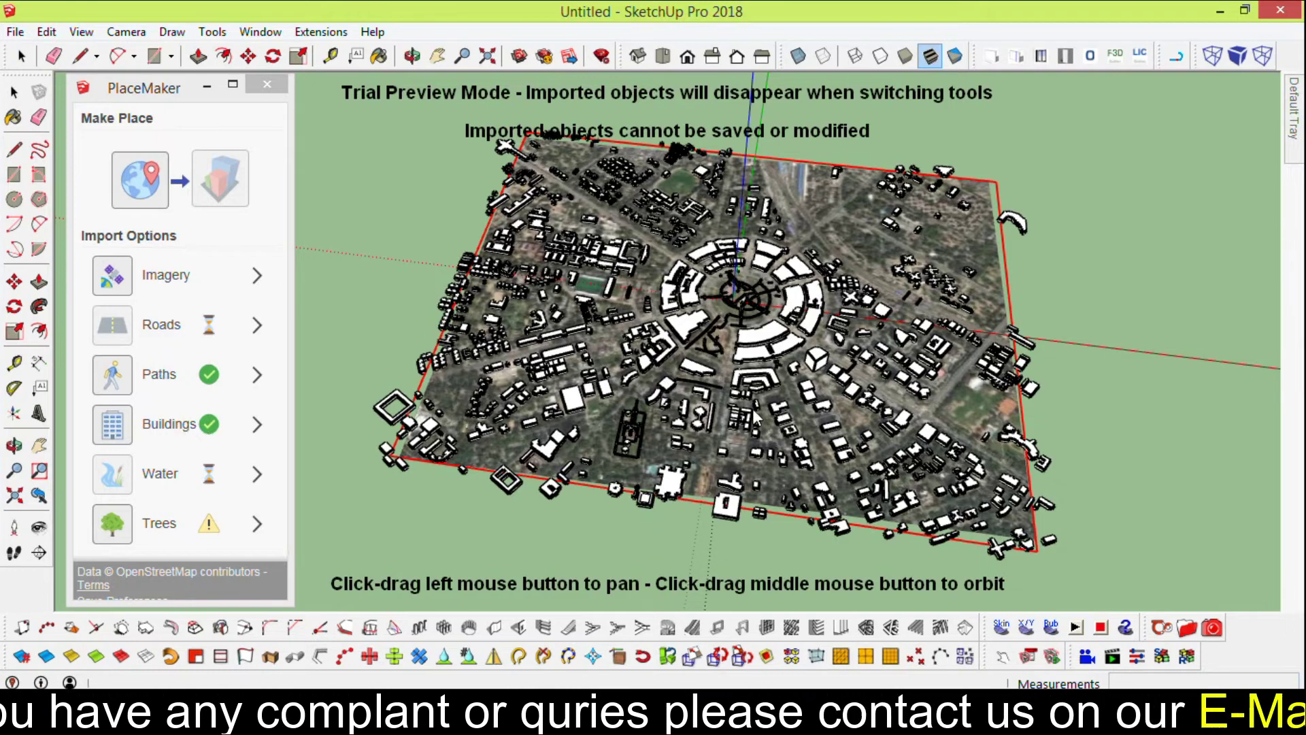
{"action": "mouse_move", "coordinate": [792, 343]}
{"action": "middle_mouse_down"}
{"action": "mouse_move", "coordinate": [795, 263]}
{"action": "mouse_move", "coordinate": [823, 390]}
{"action": "mouse_move", "coordinate": [608, 381]}
{"action": "mouse_move", "coordinate": [602, 425]}
{"action": "mouse_move", "coordinate": [712, 456]}
{"action": "mouse_move", "coordinate": [688, 410]}
{"action": "mouse_move", "coordinate": [573, 379]}
{"action": "mouse_move", "coordinate": [685, 177]}
{"action": "middle_mouse_up"}
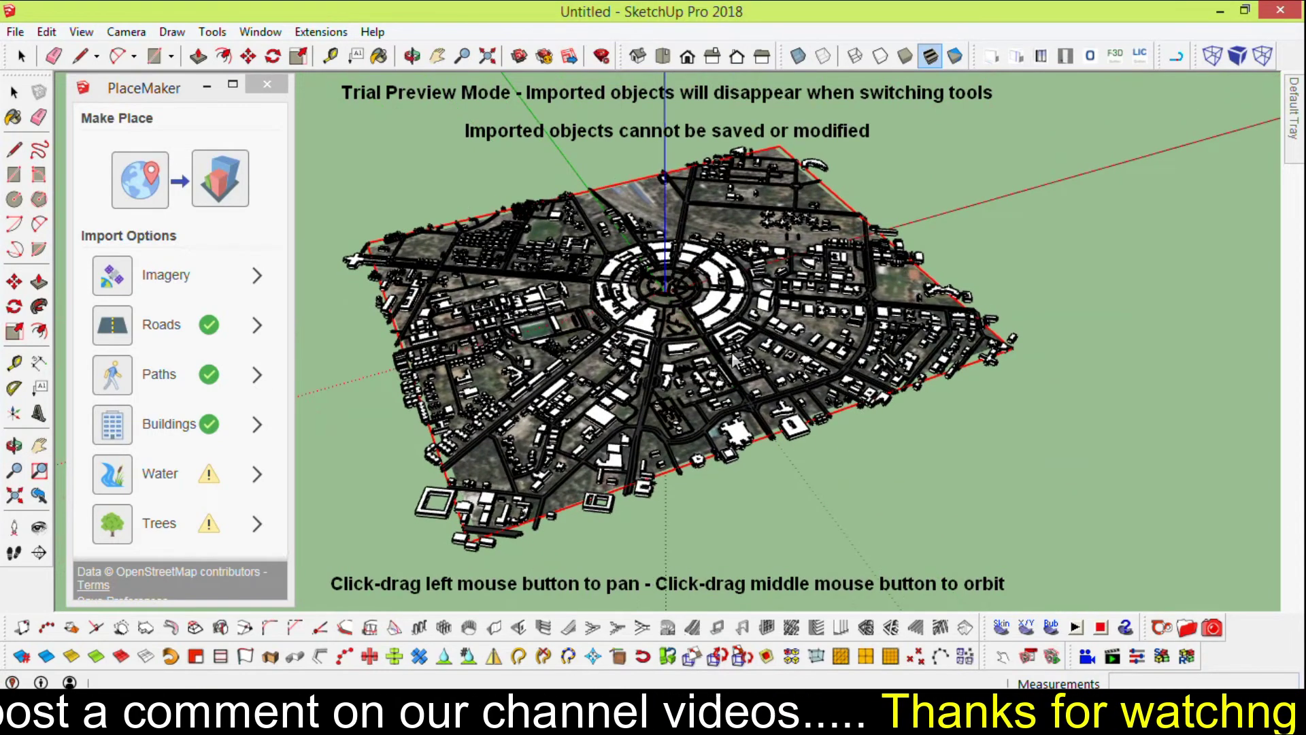
{"action": "scroll", "coordinate": [700, 265], "scroll_direction": "up", "scroll_amount": 1}
{"action": "scroll", "coordinate": [734, 381], "scroll_direction": "up", "scroll_amount": 1}
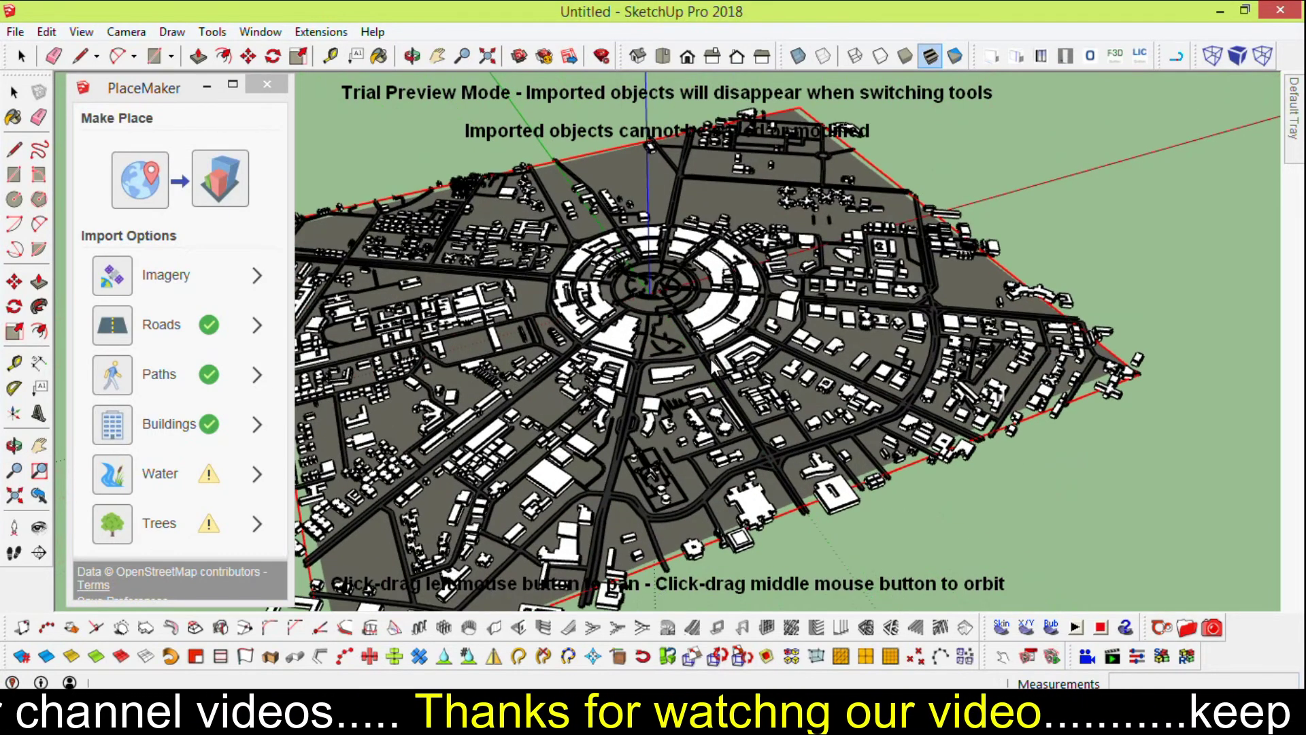
{"action": "scroll", "coordinate": [751, 347], "scroll_direction": "down", "scroll_amount": 2}
{"action": "scroll", "coordinate": [765, 308], "scroll_direction": "down", "scroll_amount": 1}
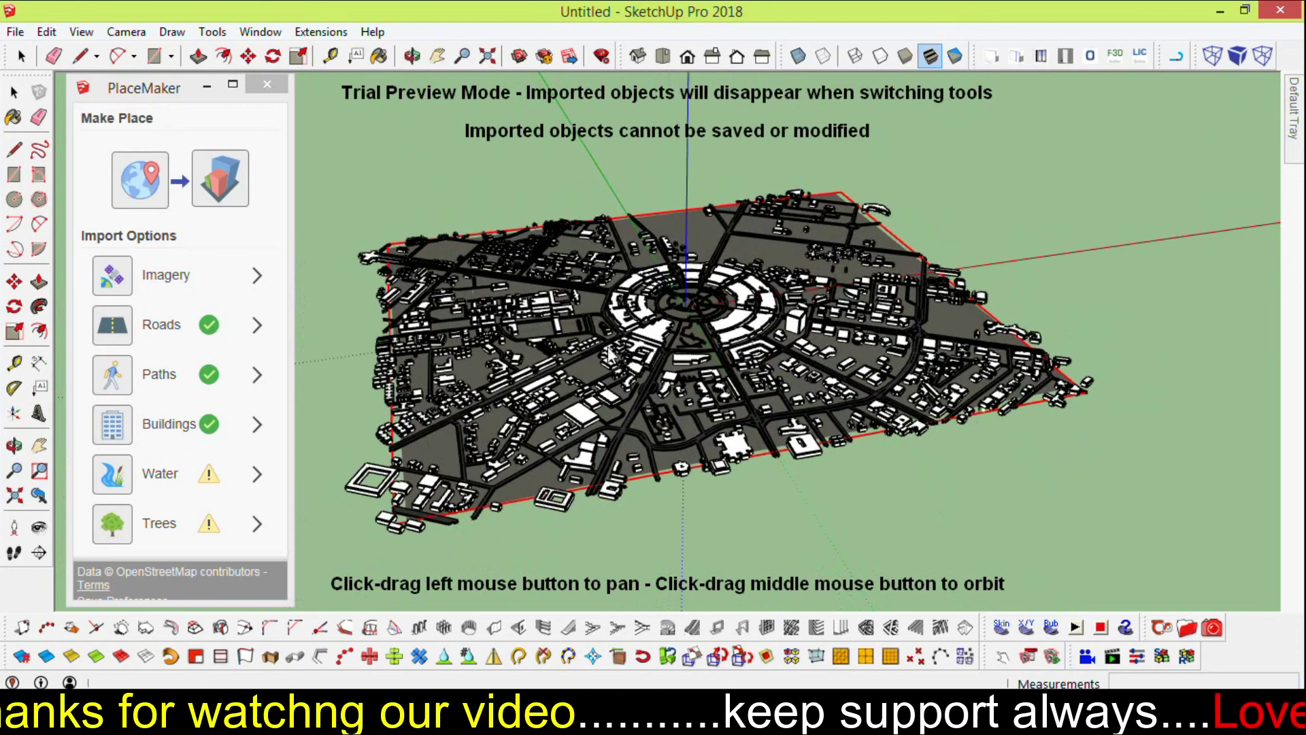
{"action": "scroll", "coordinate": [748, 306], "scroll_direction": "down", "scroll_amount": 1}
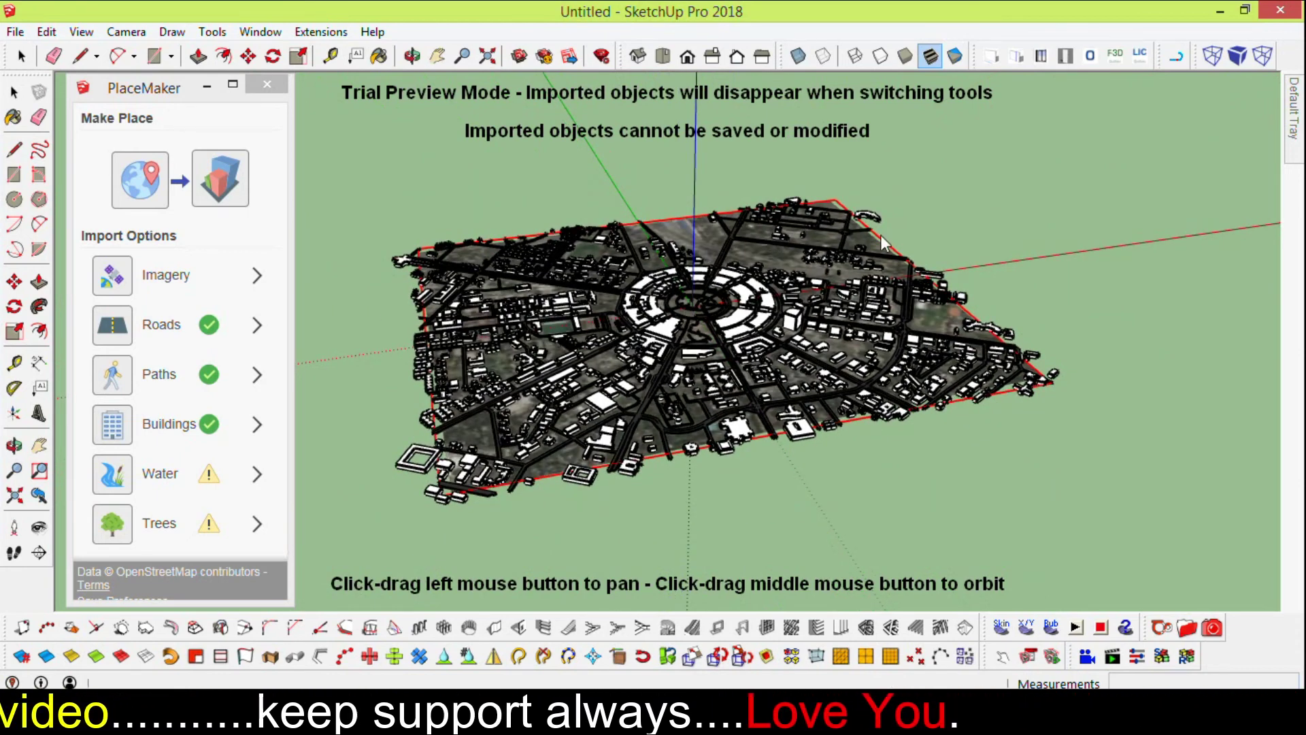